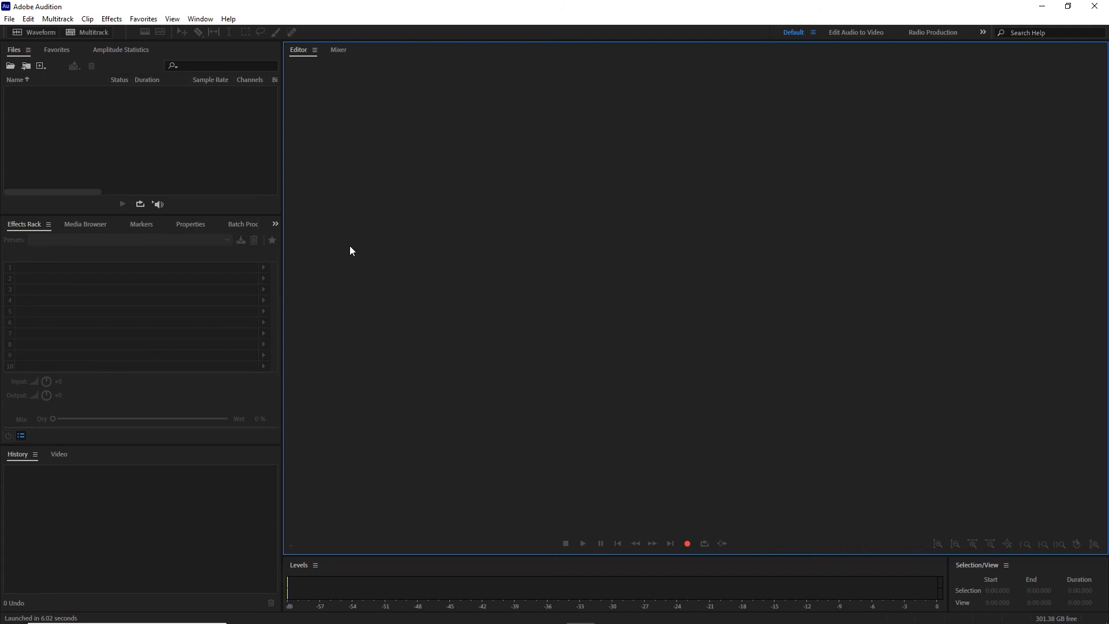
Create a new mono audio file named "Recording Levels" at 44100 Hz and 32-bit float.
key("ctrl+shift+n")
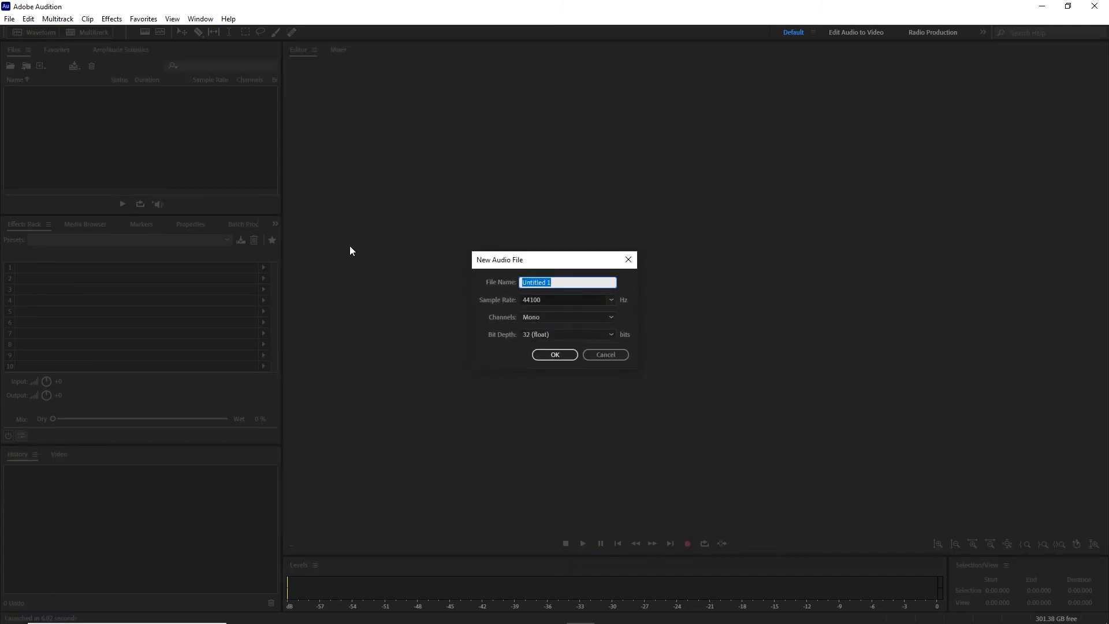
type("Recording Levels")
key("Return")
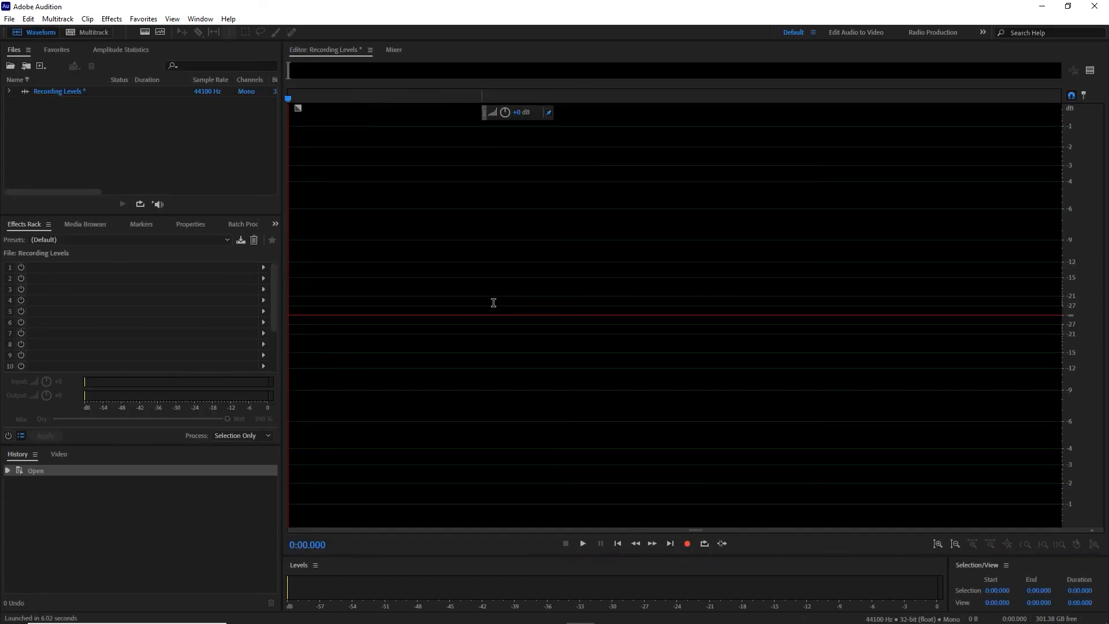
Record about 55 seconds of test audio with normal, very quiet and overloaded passages, and clear the selection once stopped.
left_click(691, 548)
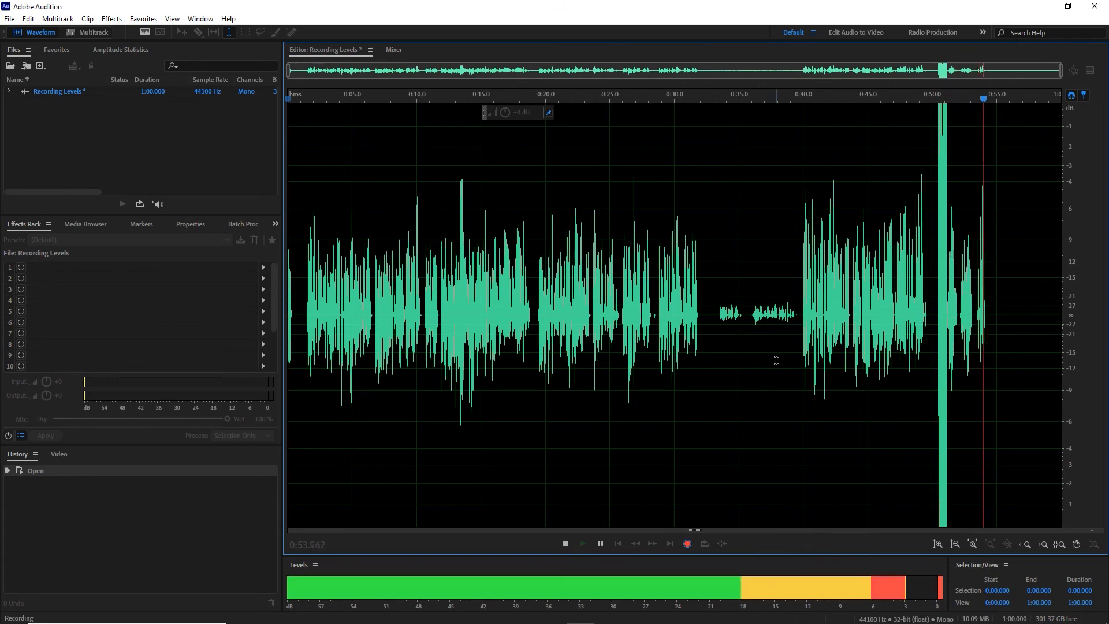
key("space")
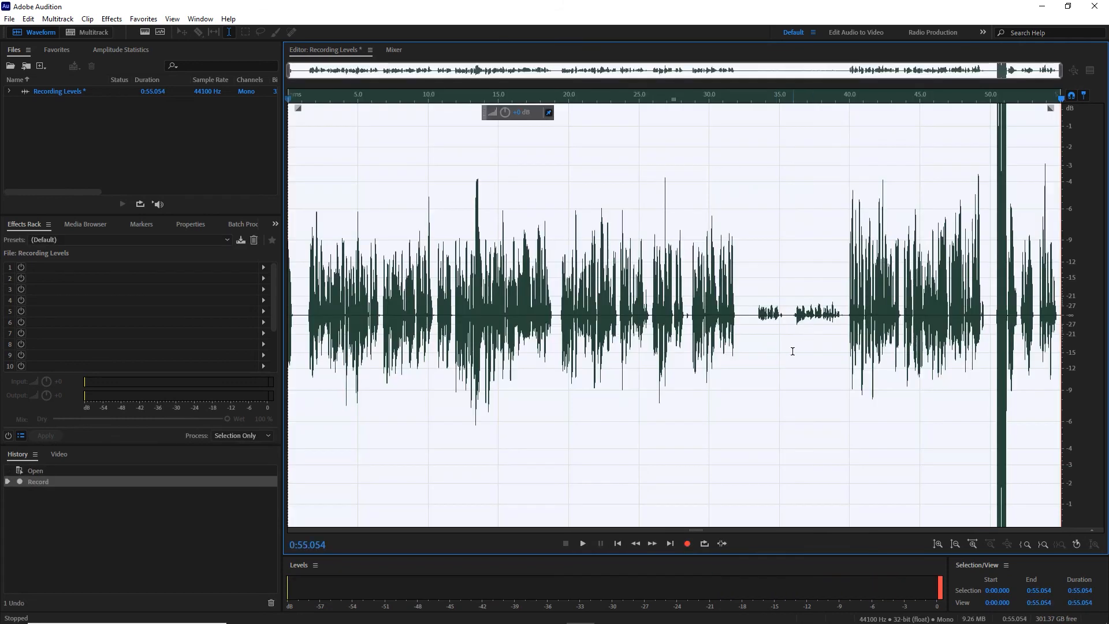
left_click(988, 301)
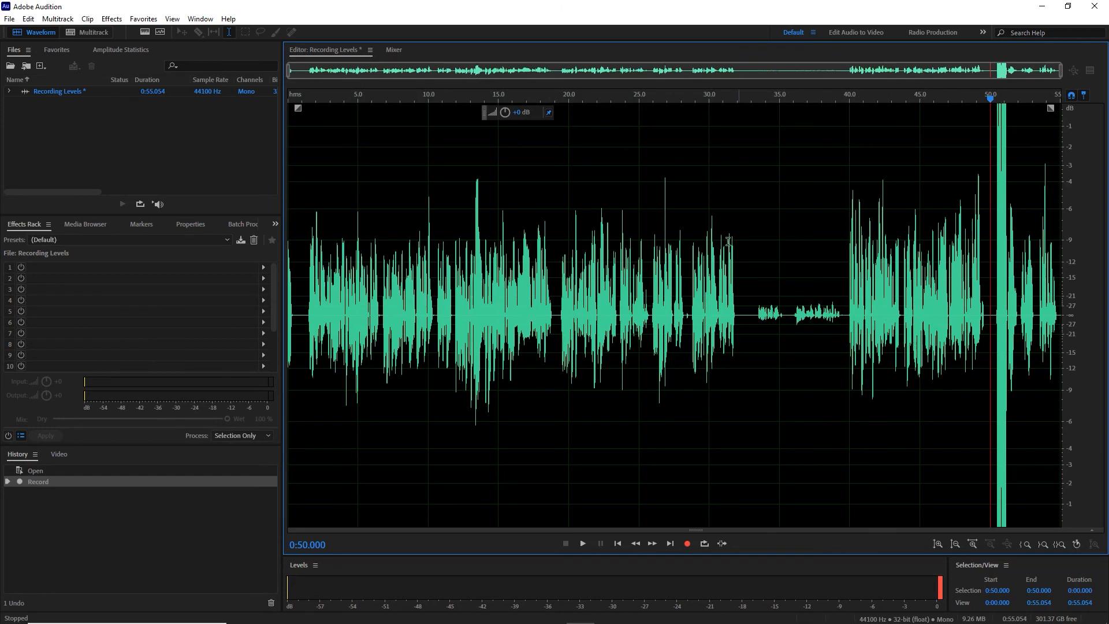
Delete about 0.8 seconds of unwanted sound at the very start of the recording.
left_click(745, 318)
left_click_drag(745, 316, 266, 334)
left_click(301, 350)
key("Delete")
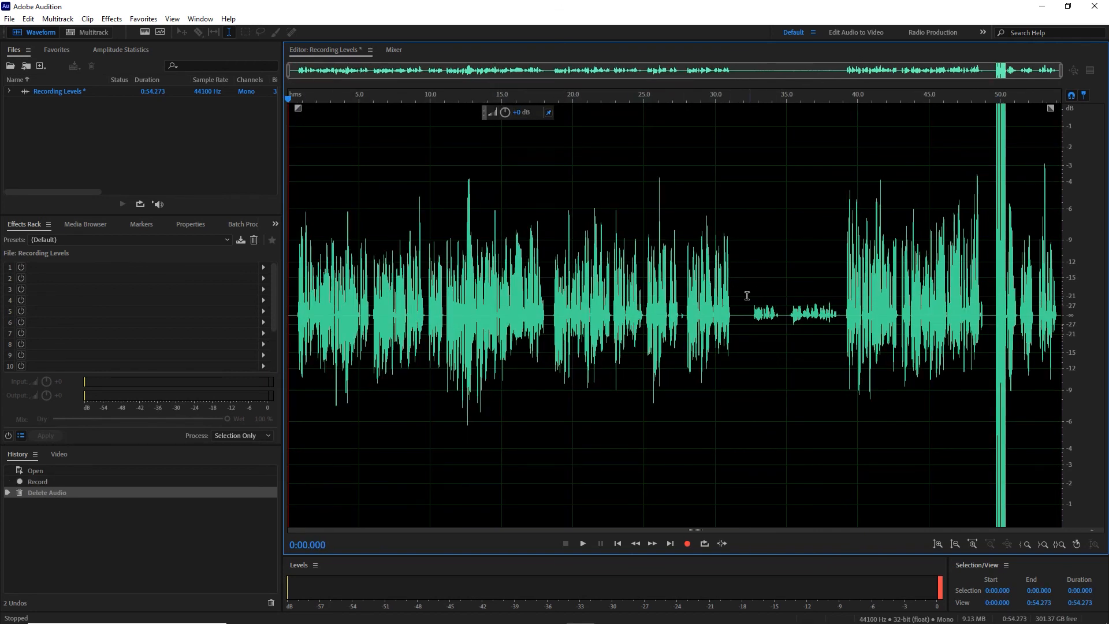
Normalize the first speech section, from the start to about 0:32, to -0.1 dB and play back its beginning.
left_click_drag(743, 297, 263, 357)
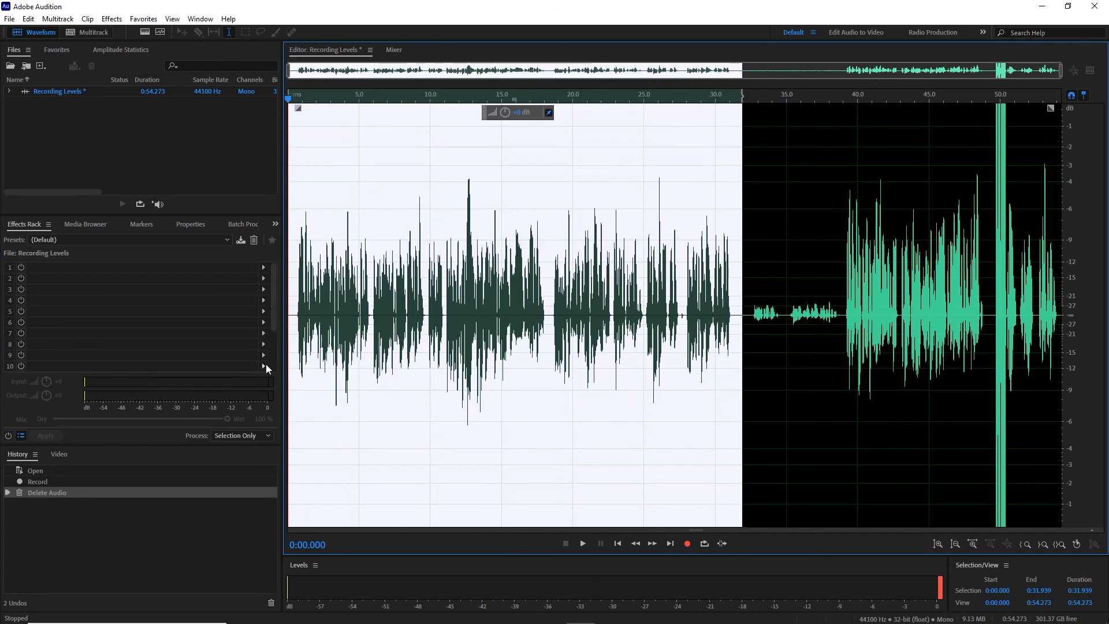
left_click(144, 18)
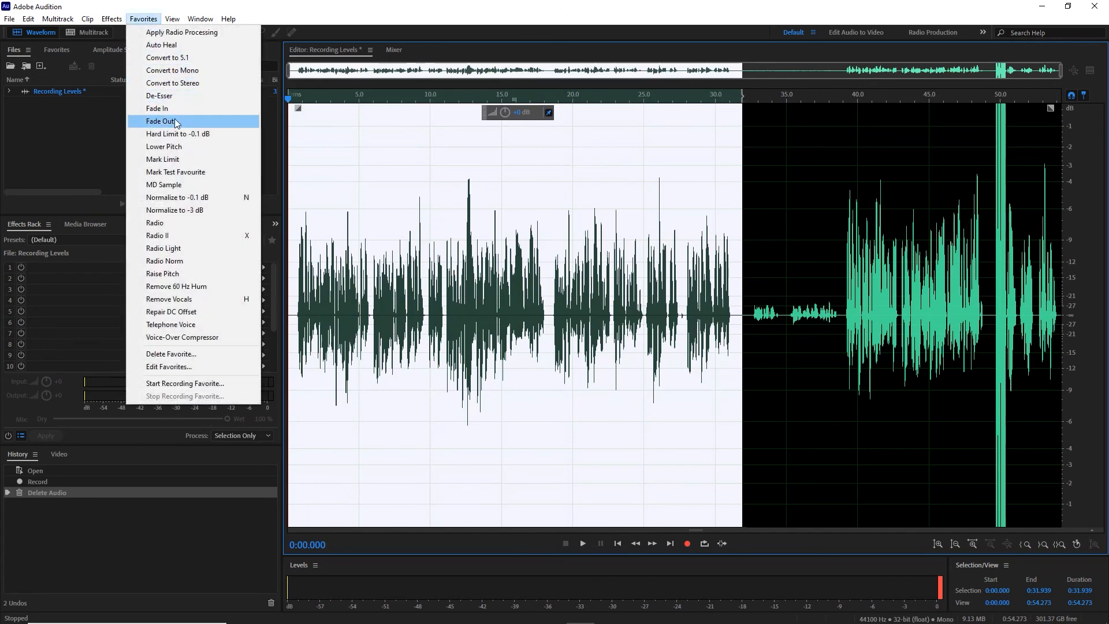
left_click(186, 199)
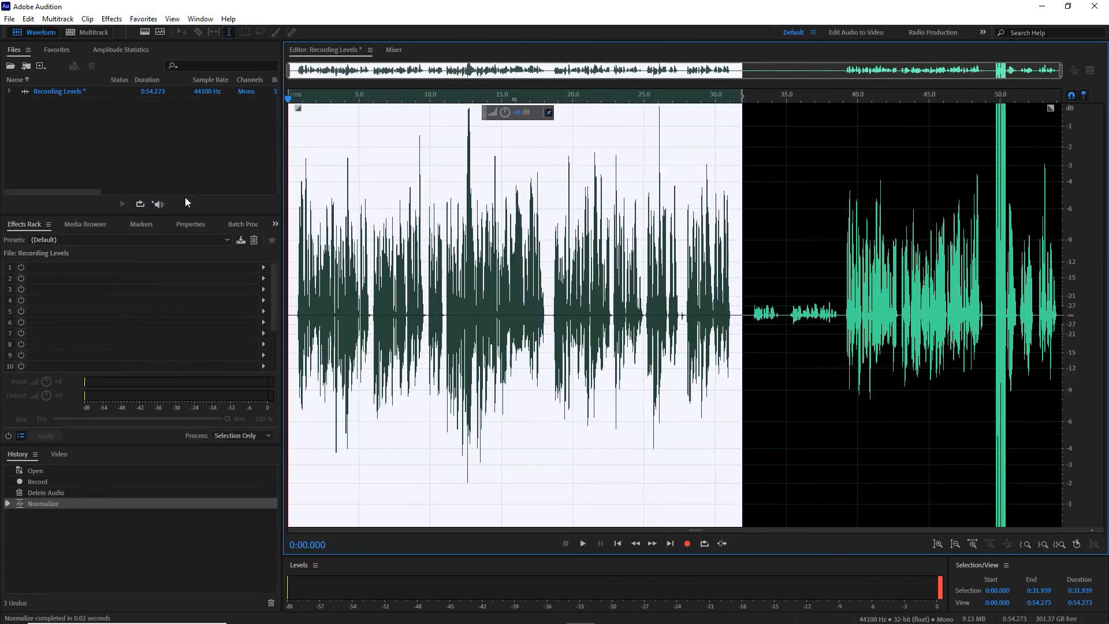
left_click(298, 245)
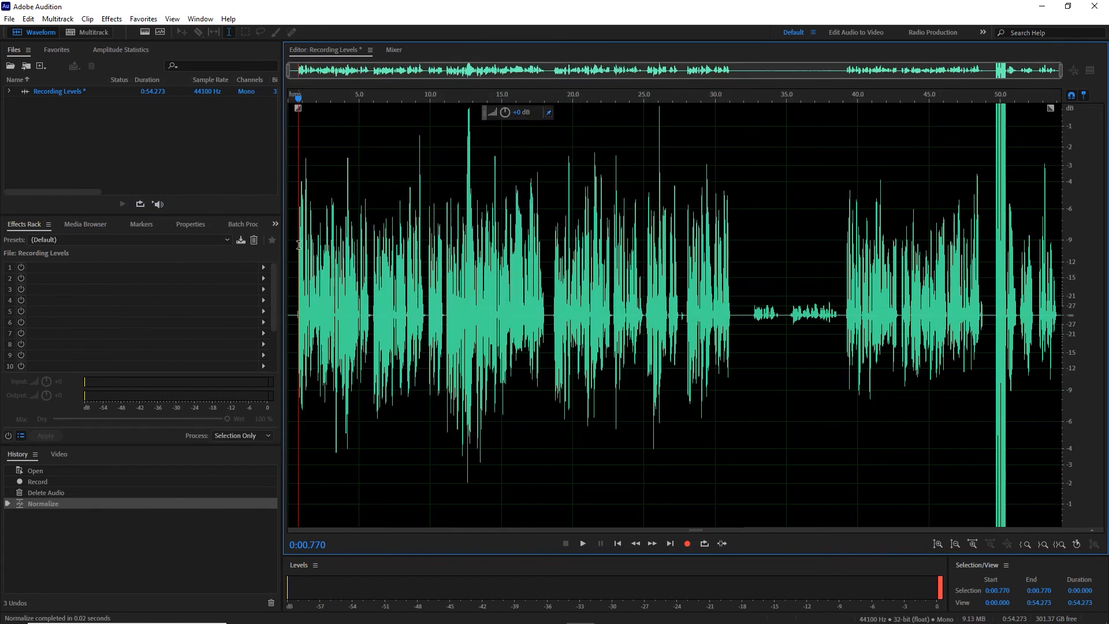
key("space")
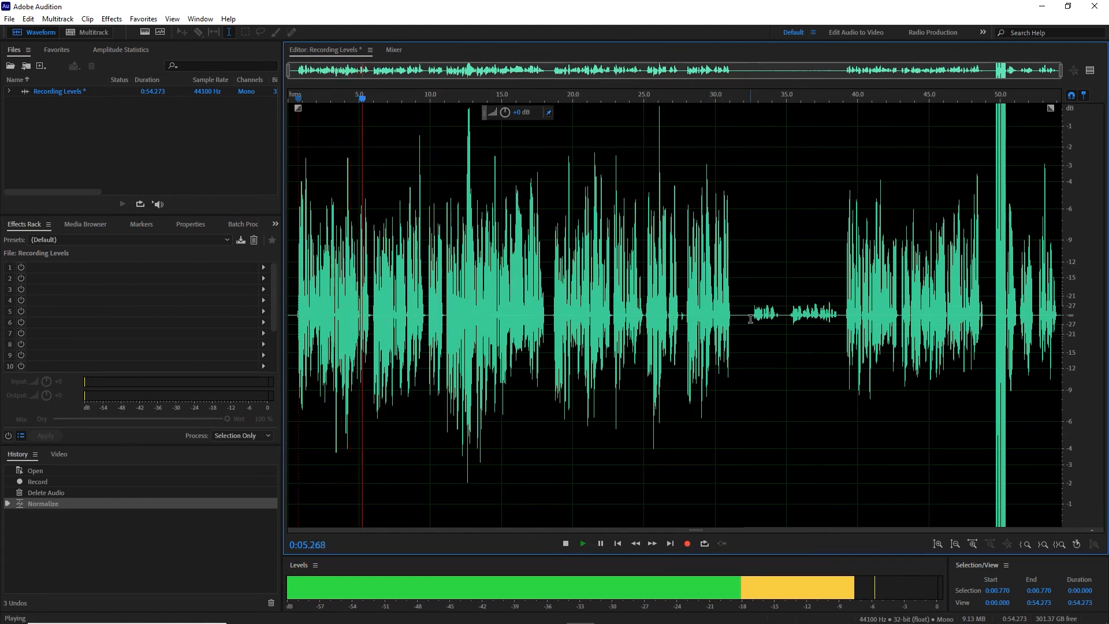
key("space")
Normalize the very quiet passage from about 0:32.5 to 0:39 to -0.1 dB and play back its beginning.
left_click_drag(751, 318, 843, 316)
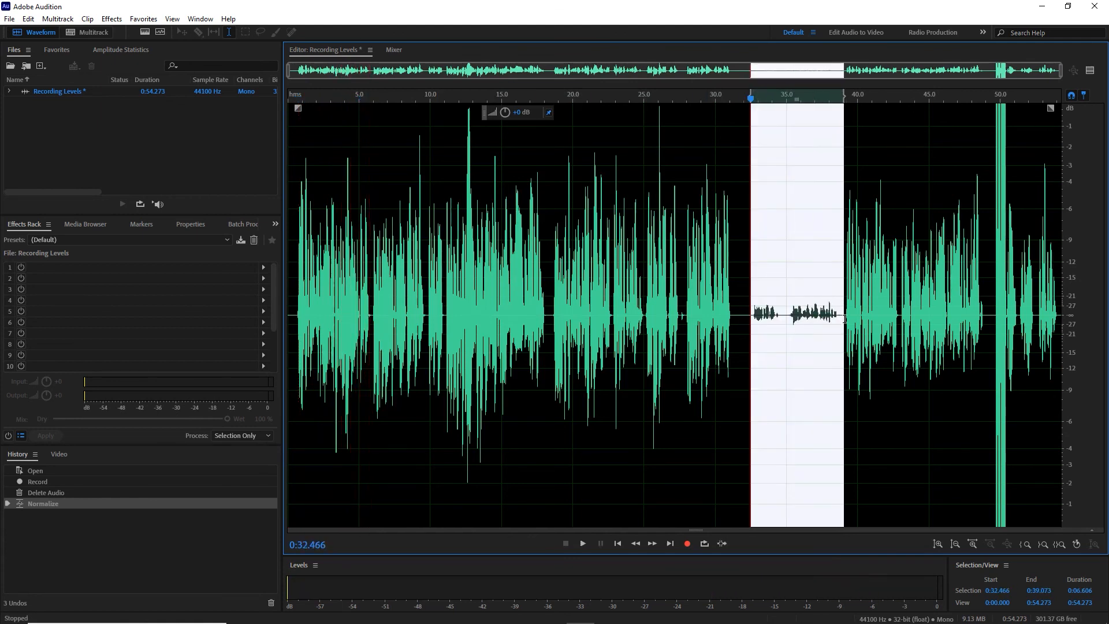
left_click(144, 18)
left_click(198, 203)
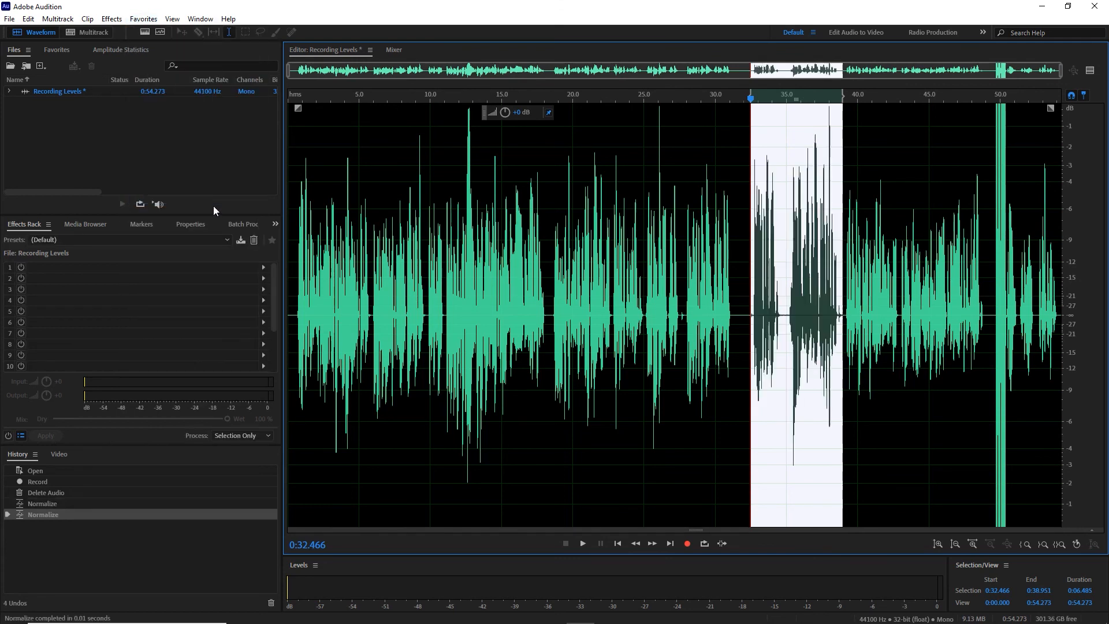
left_click(743, 263)
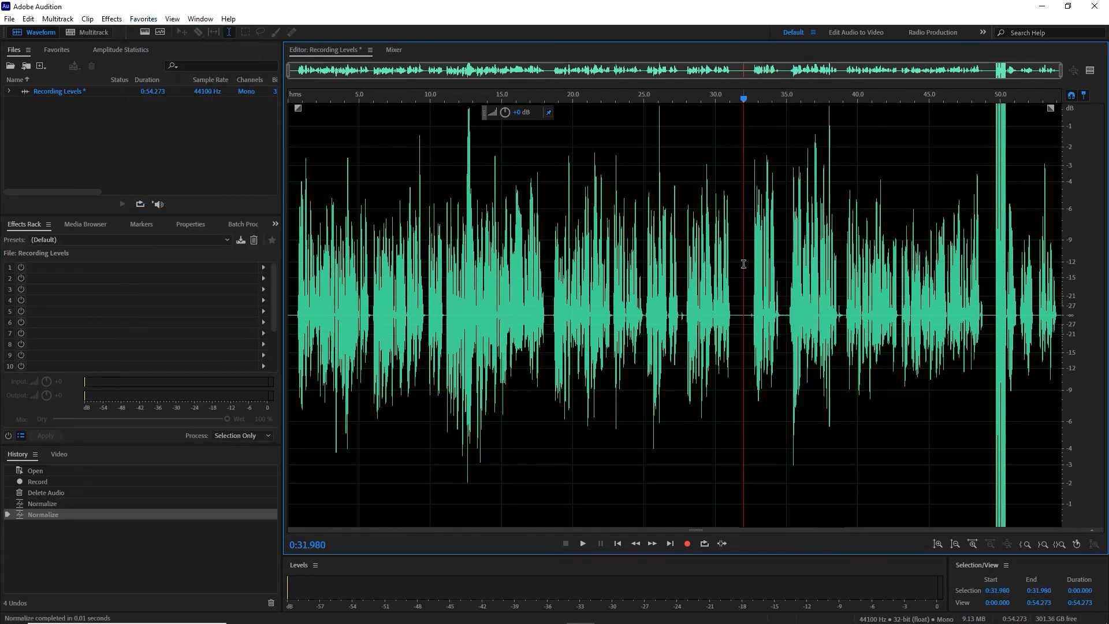
key("space")
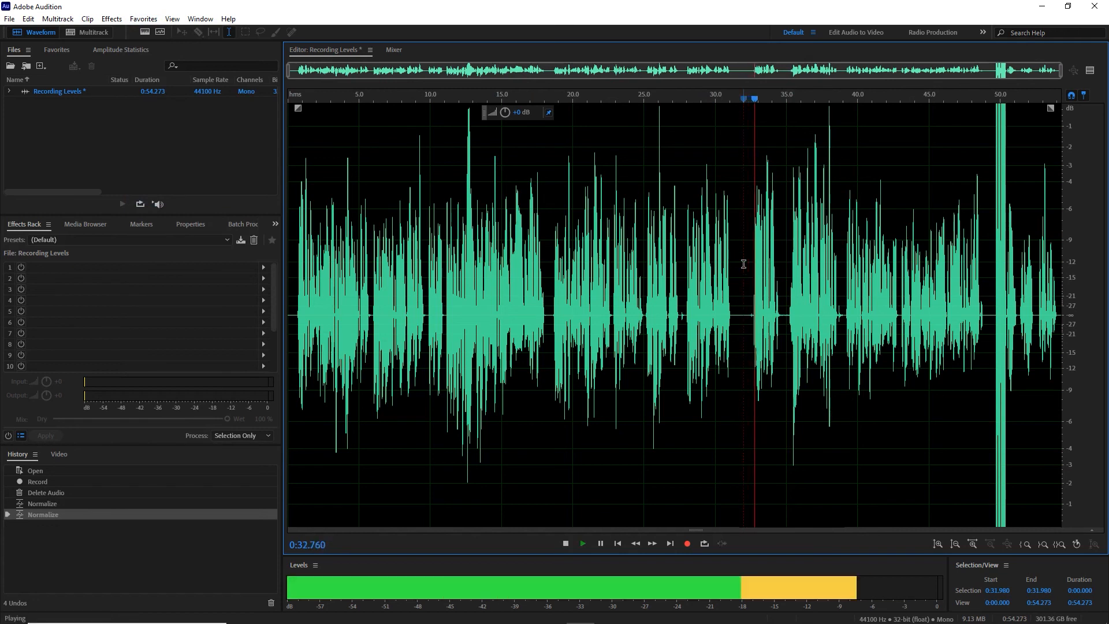
key("space")
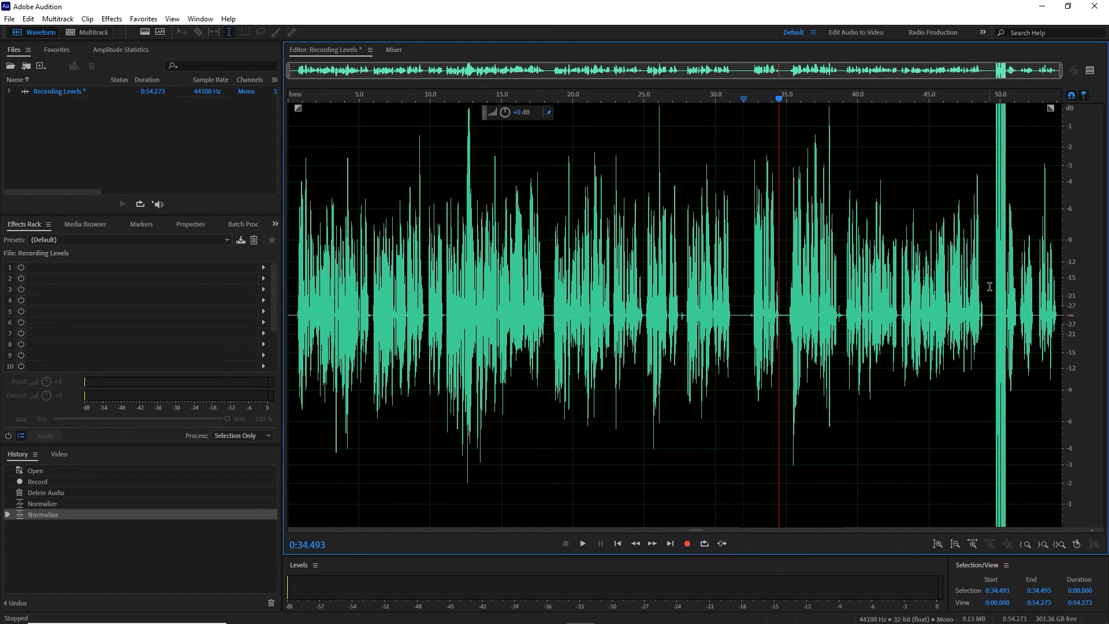
Normalize the overloaded passage from about 0:49.2 to 0:51.1 to -0.1 dB and play it back.
left_click_drag(989, 286, 1015, 295)
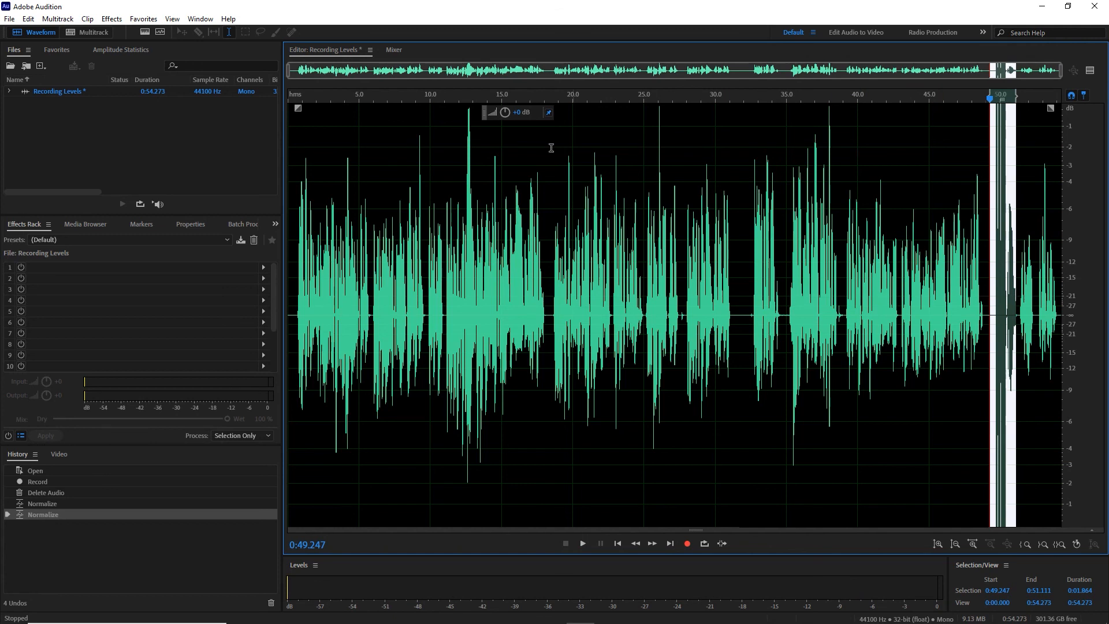
left_click(143, 19)
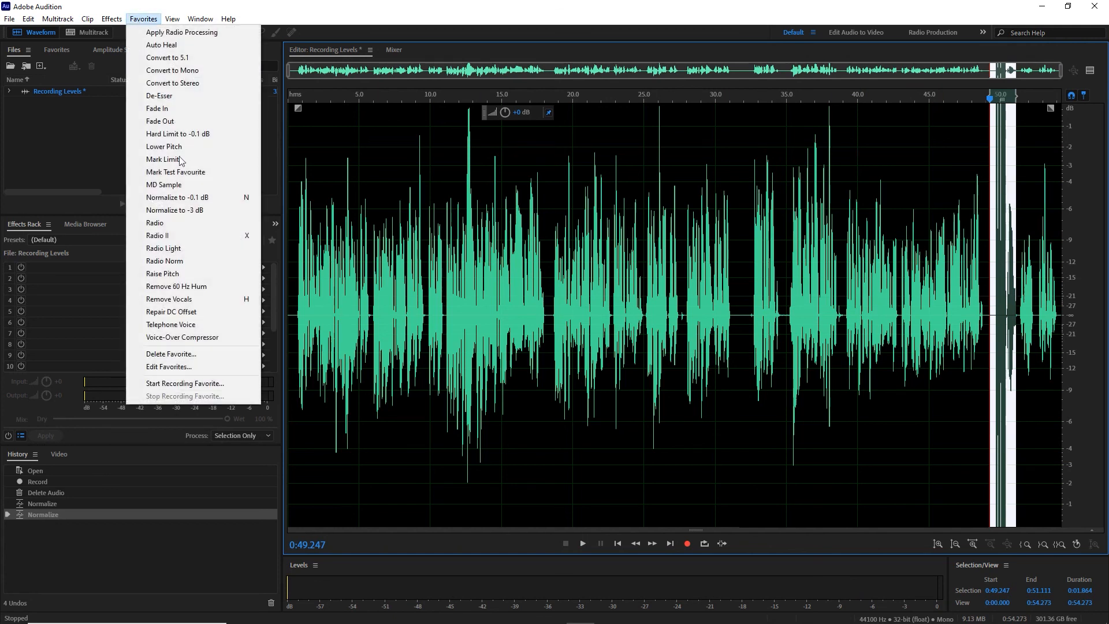
left_click(186, 197)
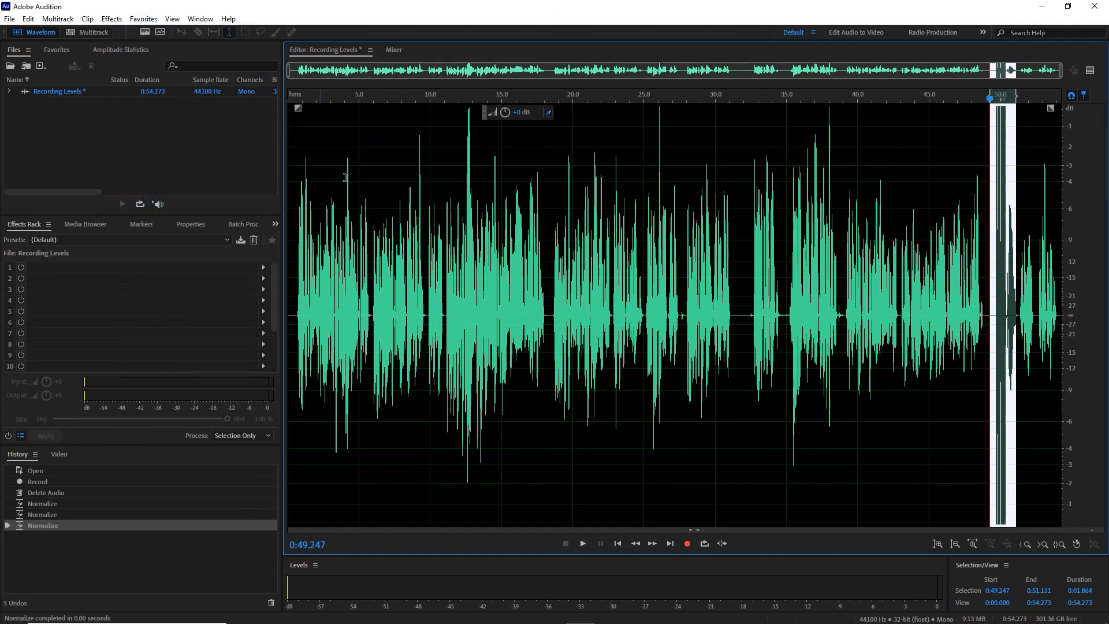
left_click(975, 225)
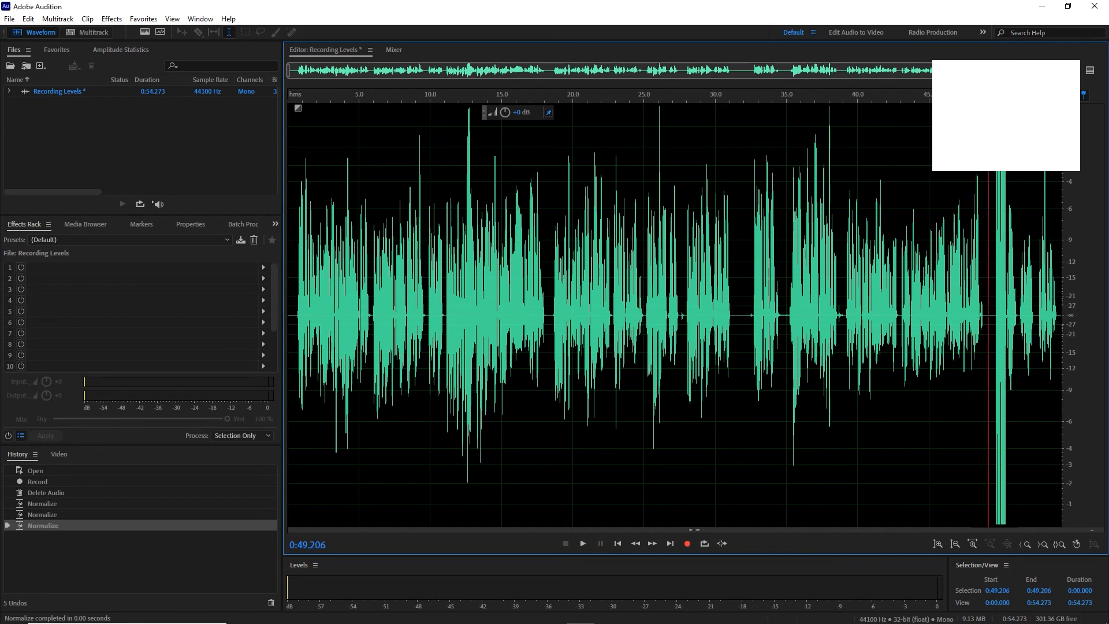
left_click(989, 141)
key("space")
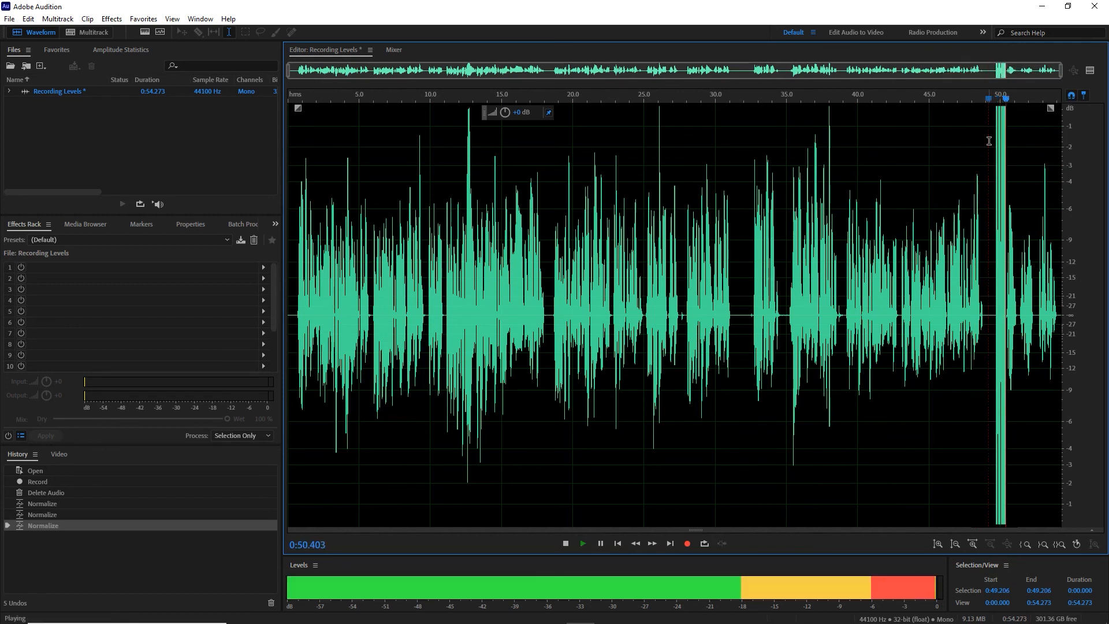
key("space")
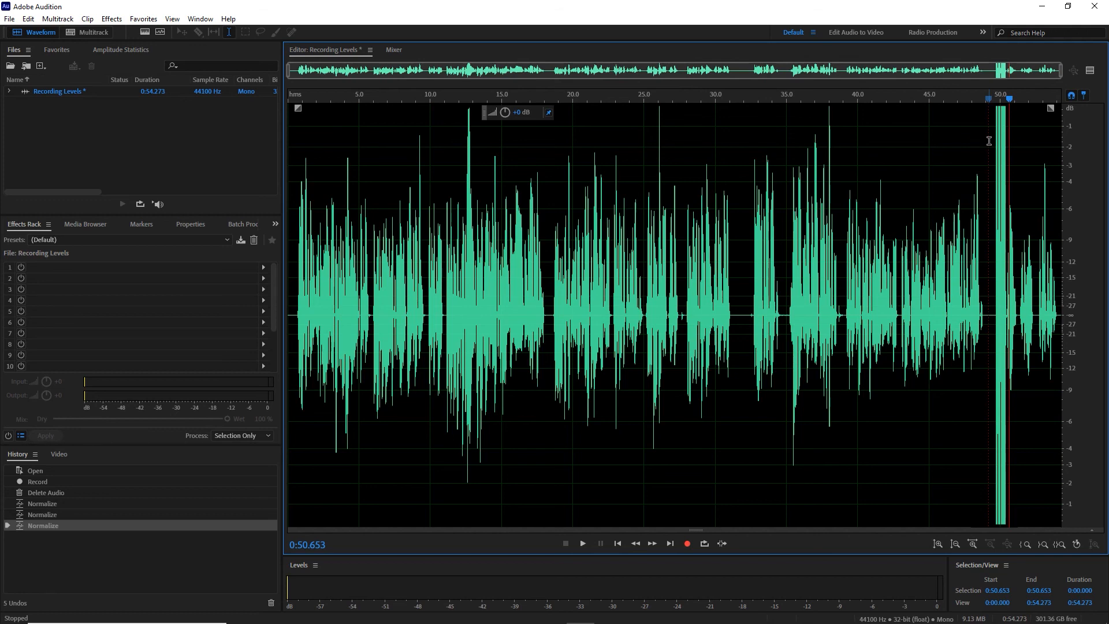
Examine the clipped peaks around 0:50 up close, compare them with the speech at the start, and return to the full waveform.
scroll(989, 140, "up", 10)
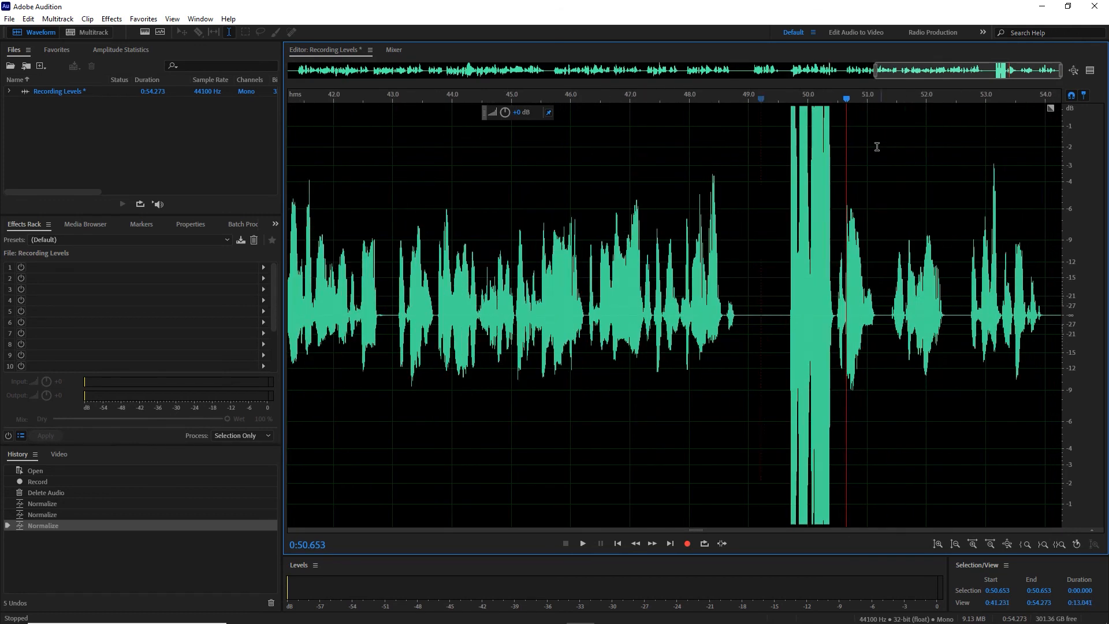
left_click(648, 149)
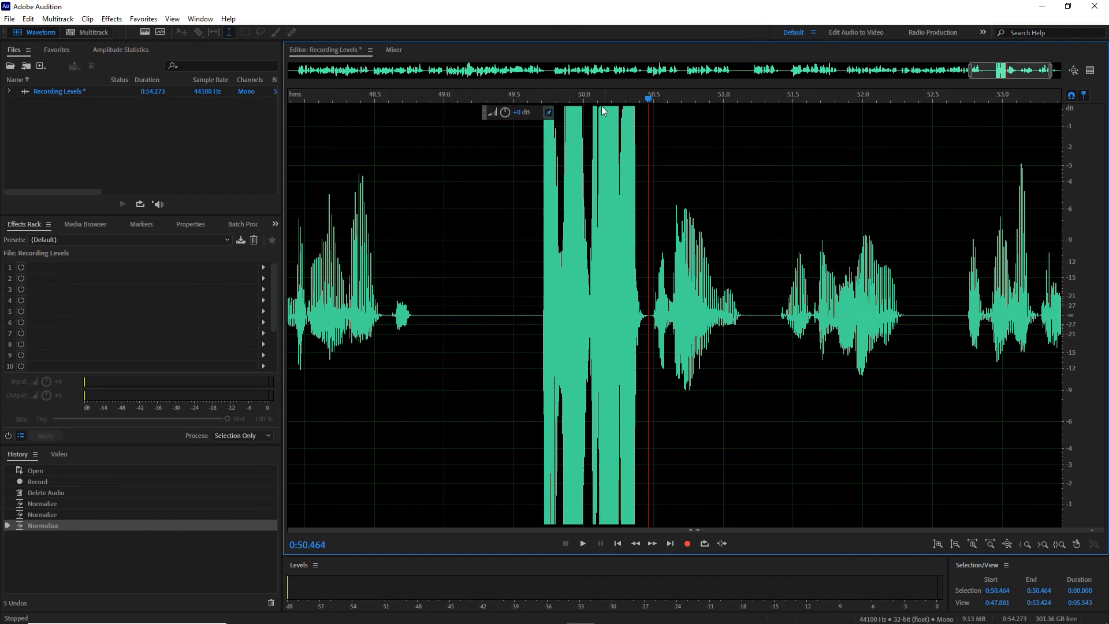
left_click_drag(515, 240, 645, 287)
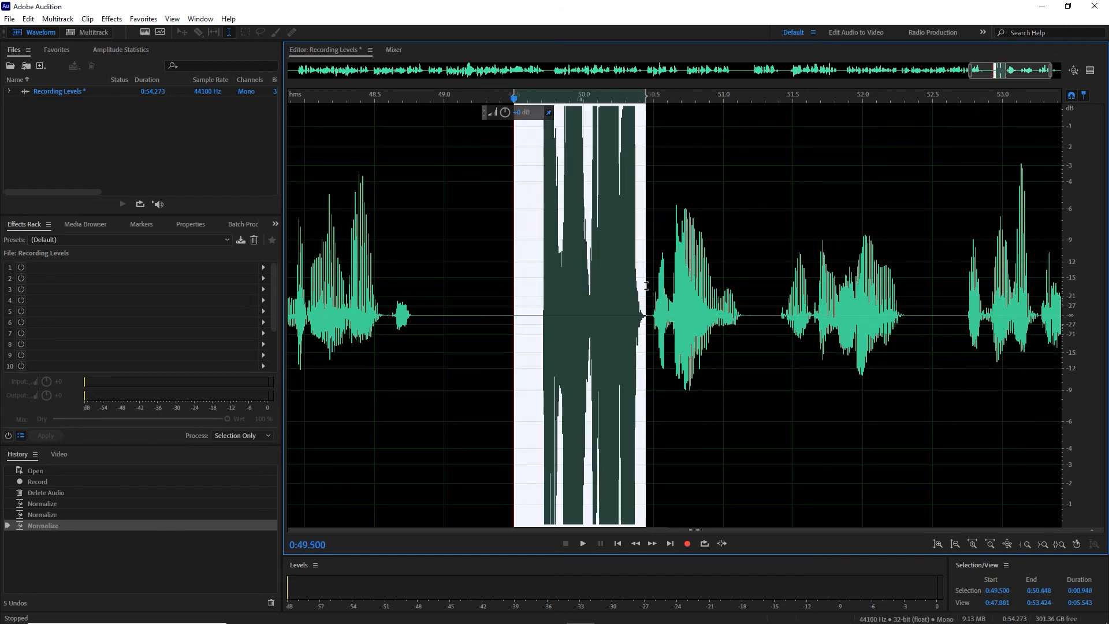
scroll(643, 287, "down", 2)
left_click(542, 296)
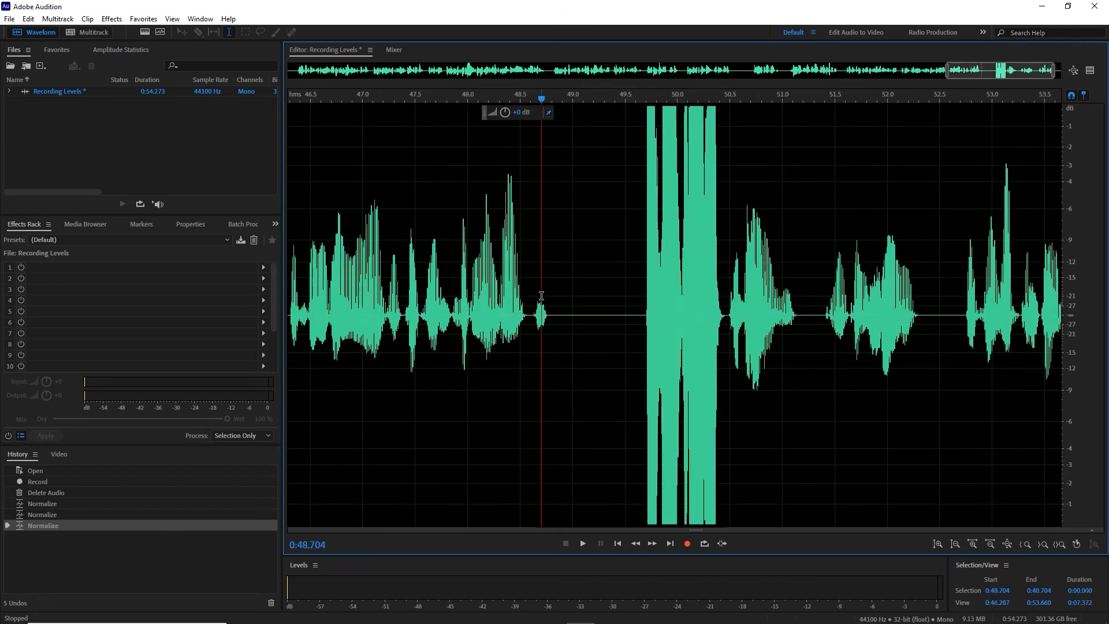
key("Home")
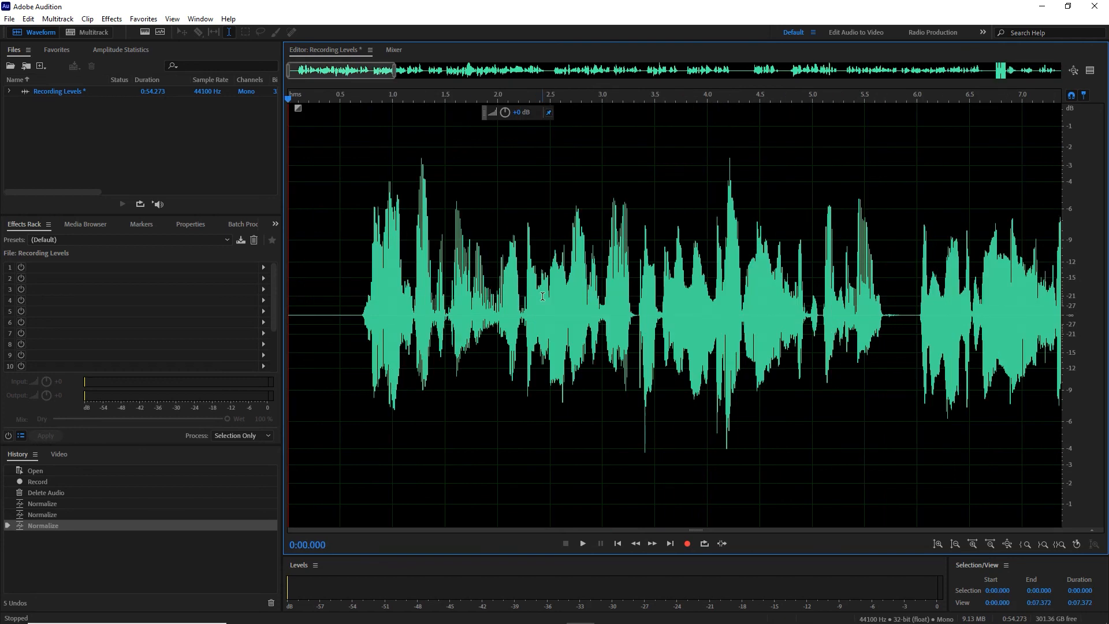
left_click(609, 280)
key("backslash")
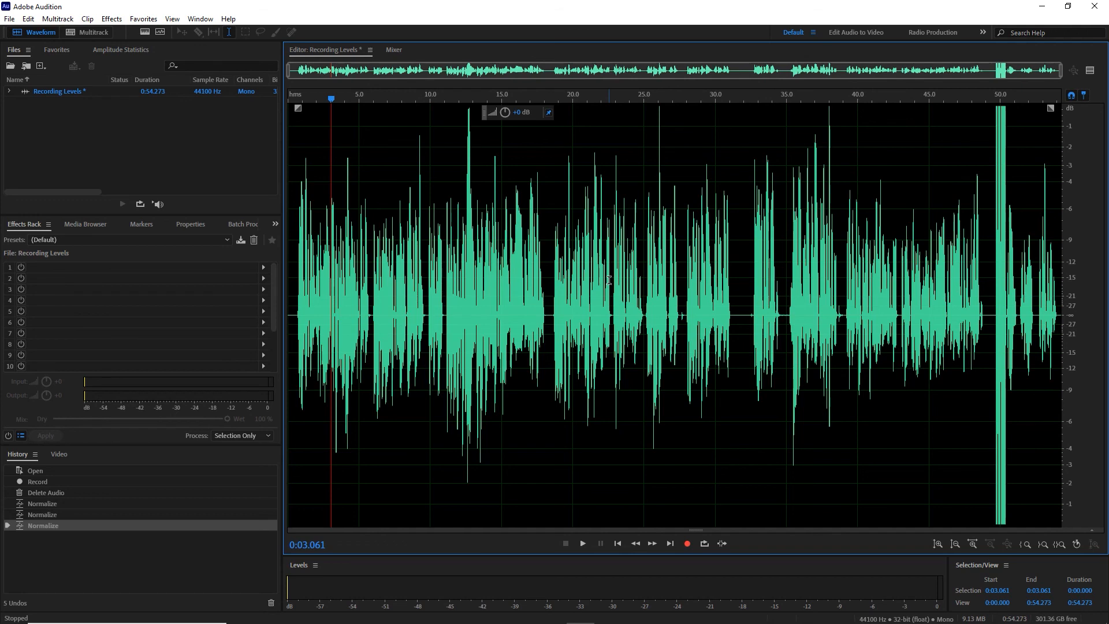
Switch to the Windows Sound settings, check the HD Pro Webcam C920 microphone's input level, and return to Adobe Audition.
key("alt+Tab")
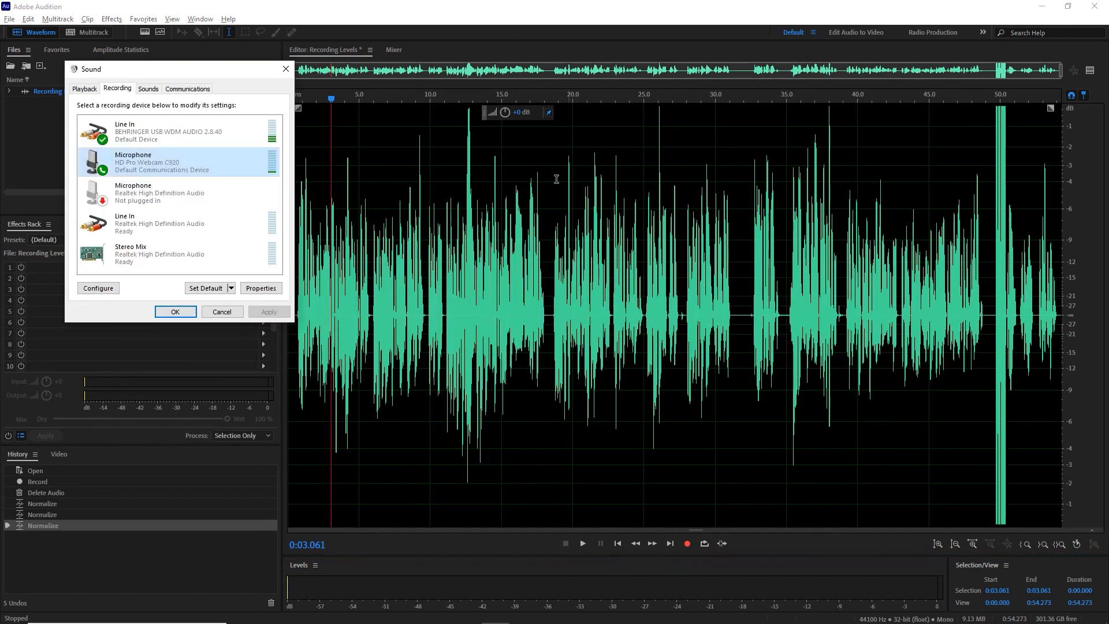
right_click(161, 164)
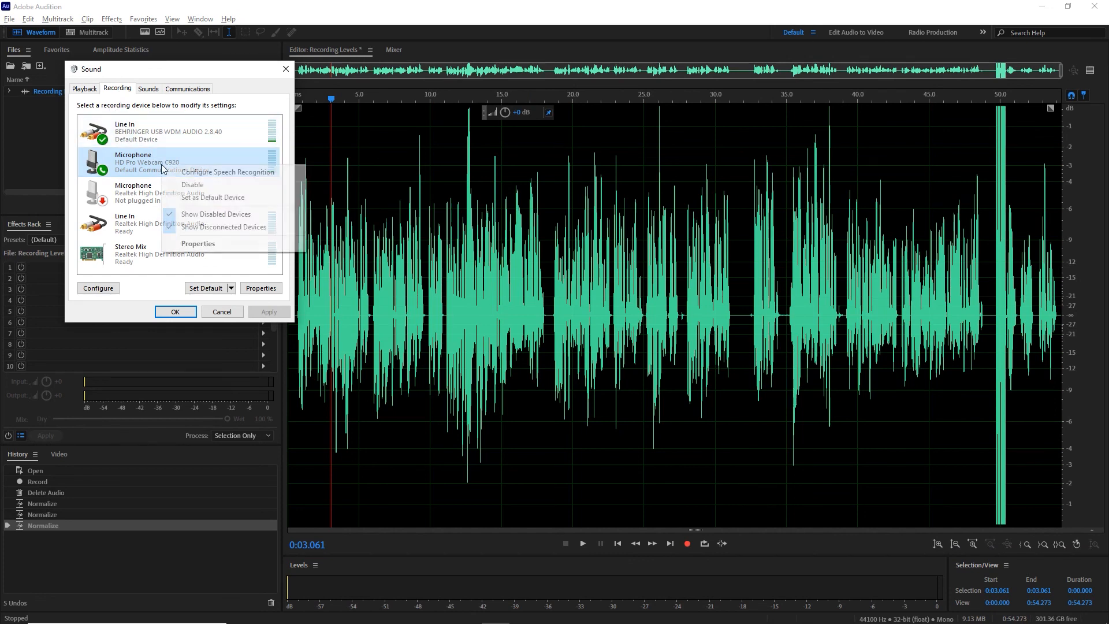
left_click(198, 243)
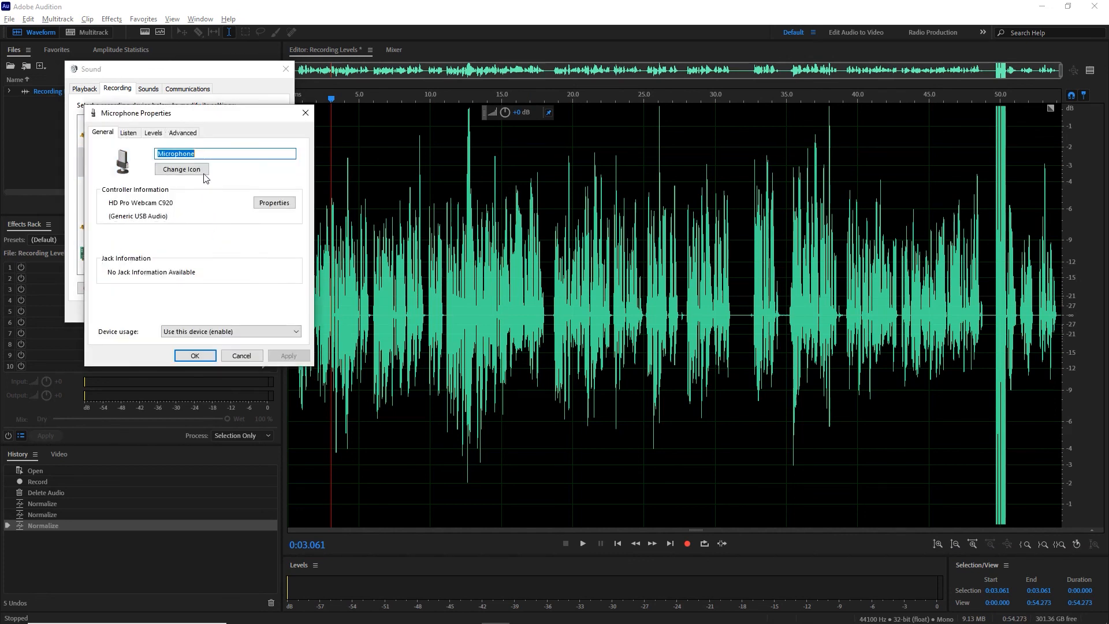
left_click(153, 133)
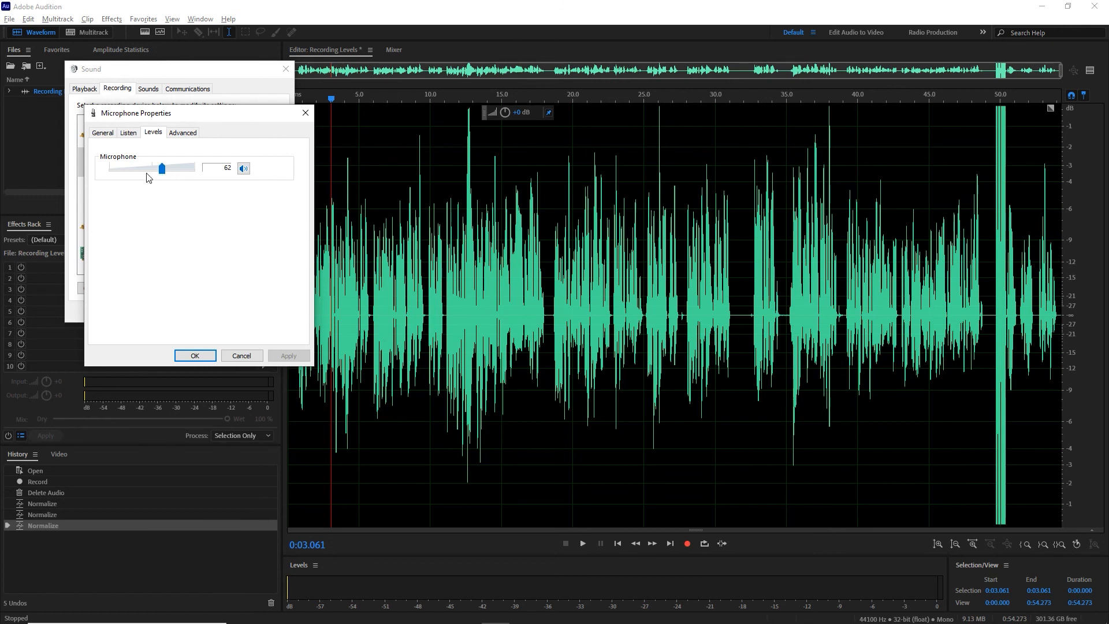
left_click(478, 171)
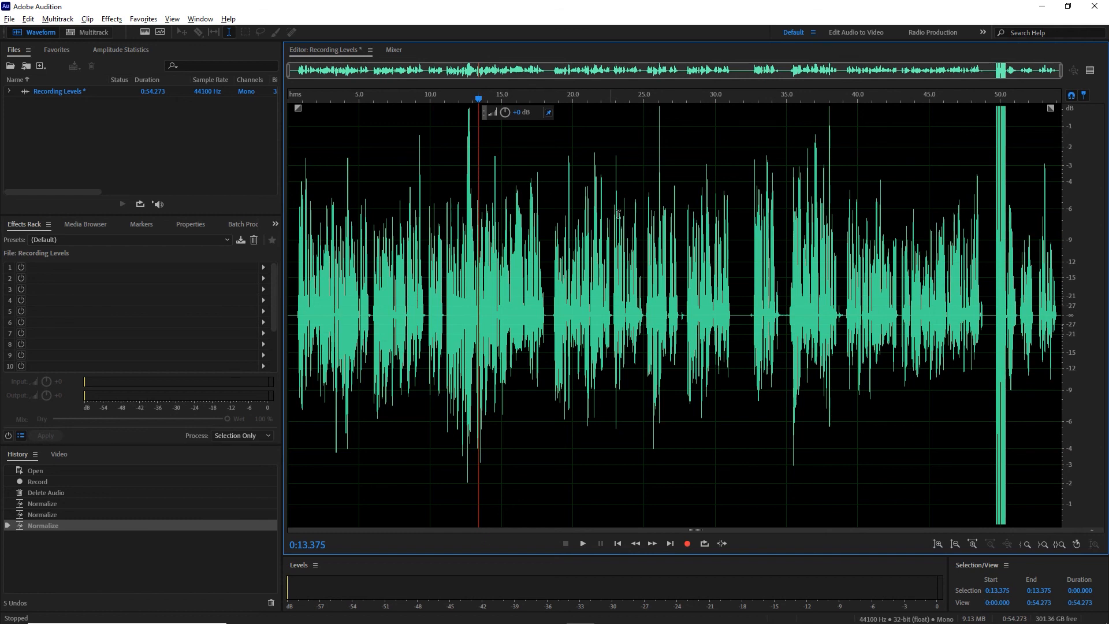
Copy the recording from the start to about 0:31.7 into a new file and play back its beginning.
left_click_drag(740, 276, 266, 312)
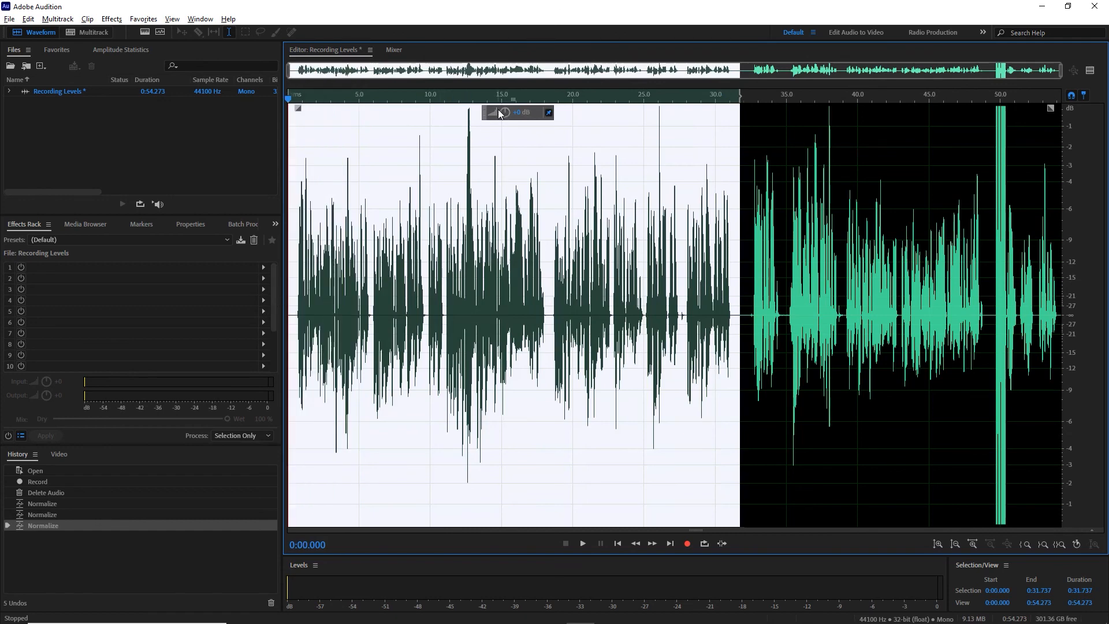
right_click(501, 187)
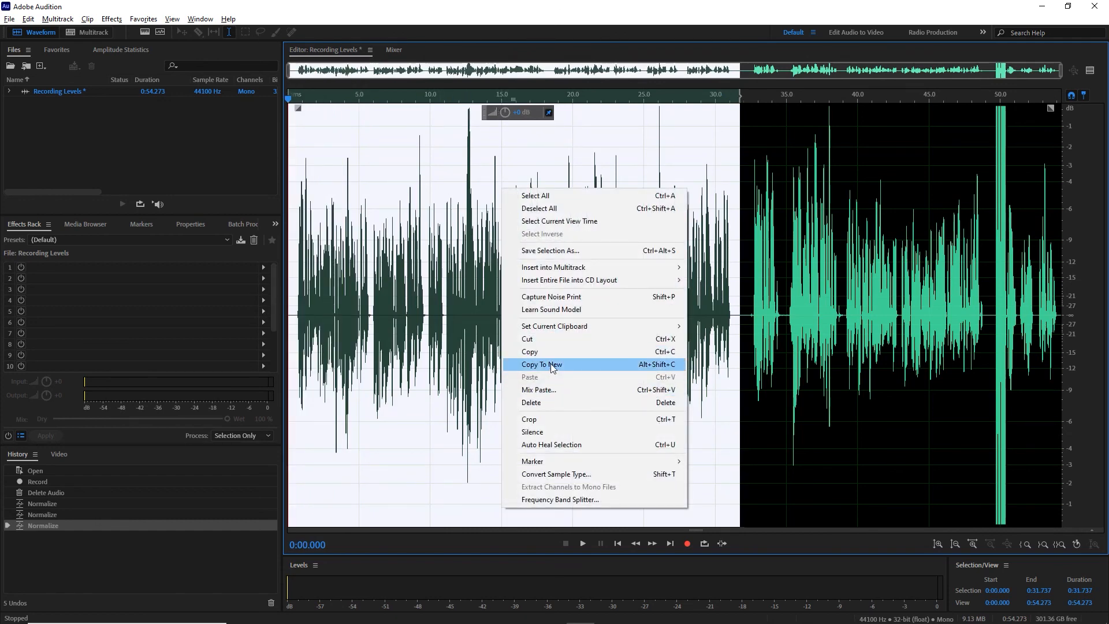
left_click(550, 364)
left_click(514, 211)
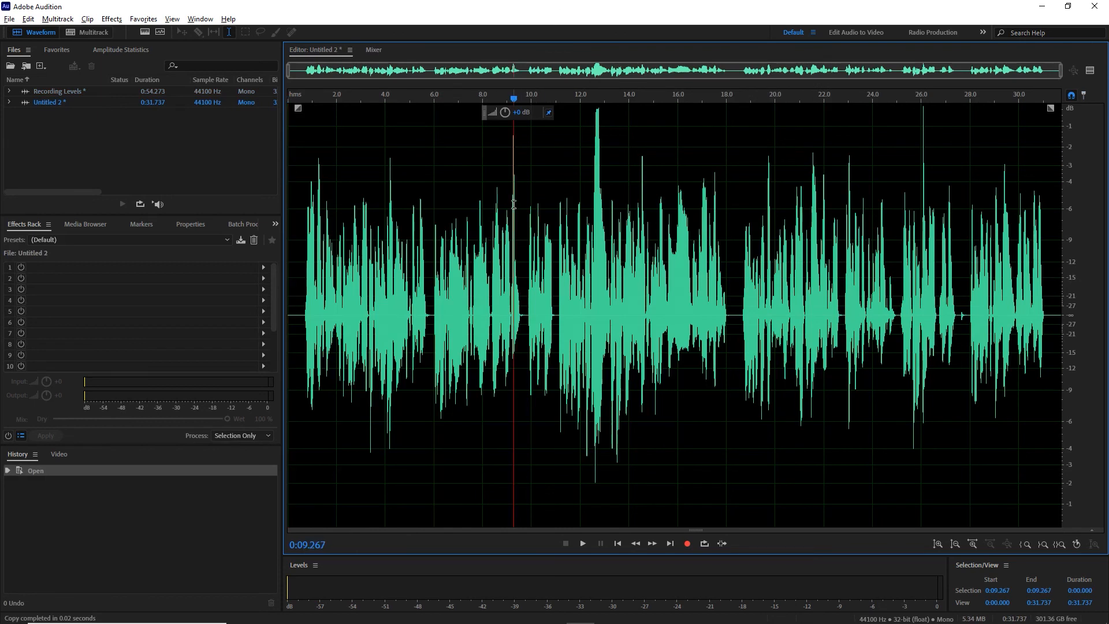
left_click(298, 254)
key("space")
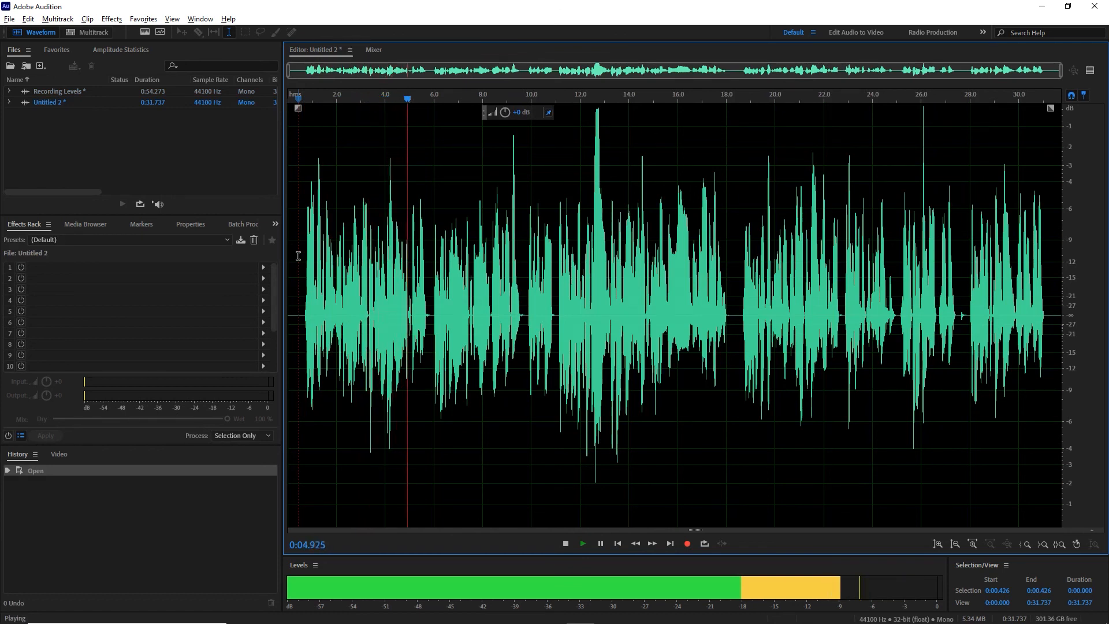
key("space")
Amplify the new file from about 0:00.5 to its end far past full scale, and normalize the file to -0.1 dB.
left_click_drag(299, 256, 1101, 355)
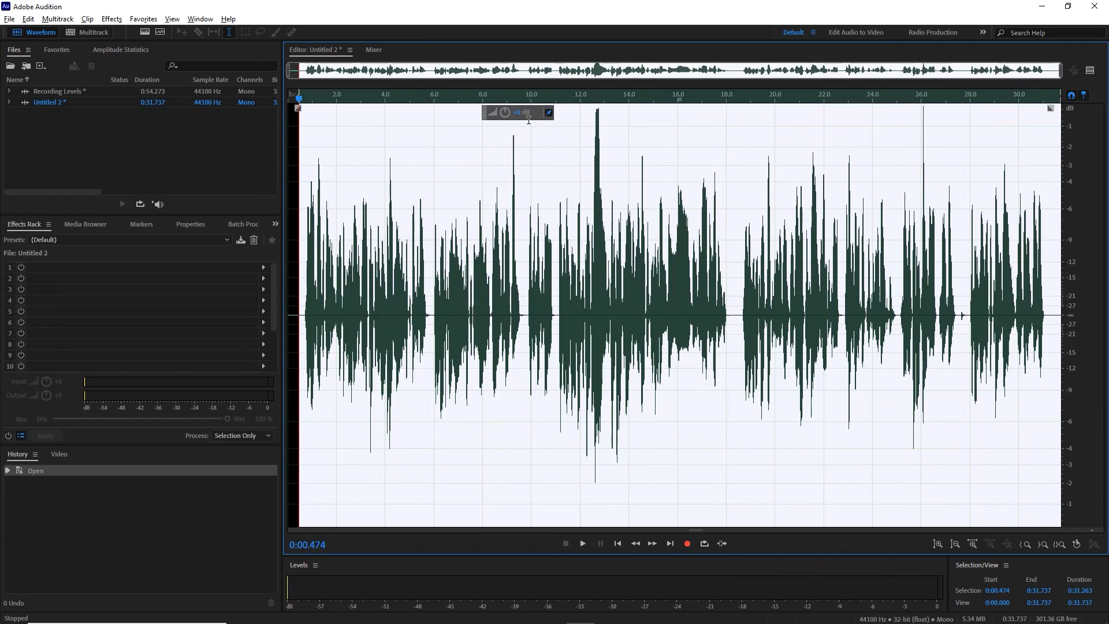
left_click_drag(506, 113, 647, 135)
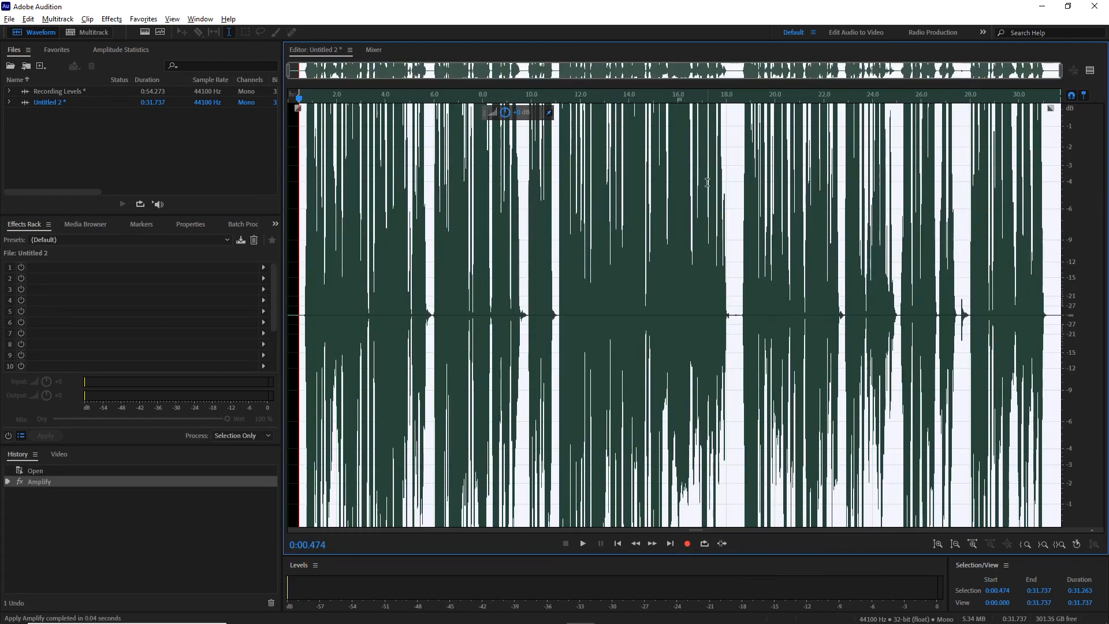
left_click(559, 225)
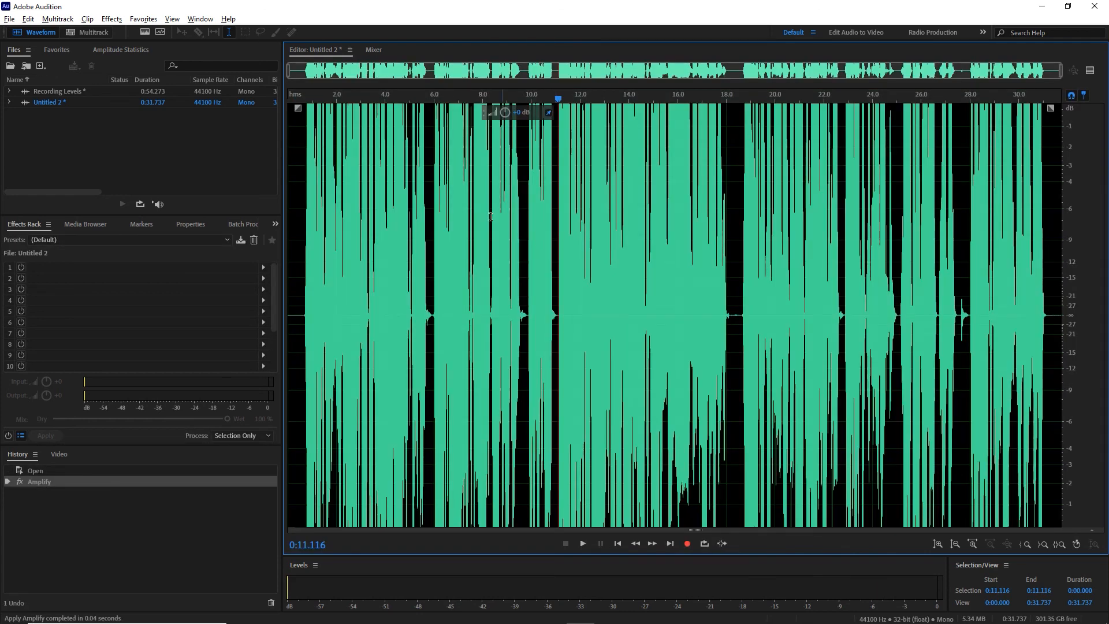
left_click(149, 19)
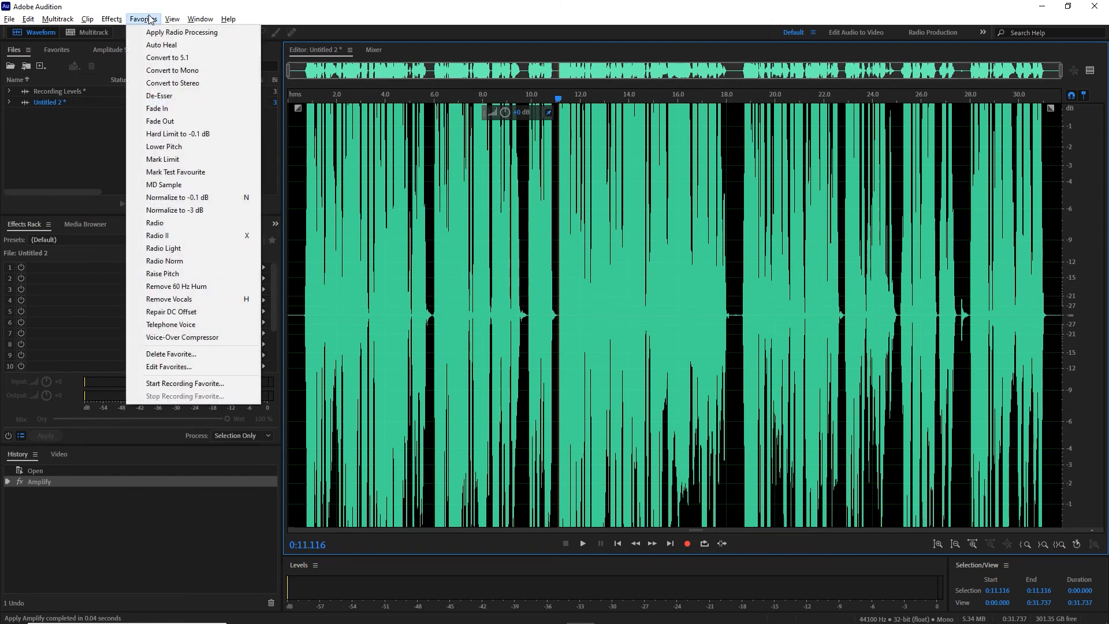
left_click(185, 197)
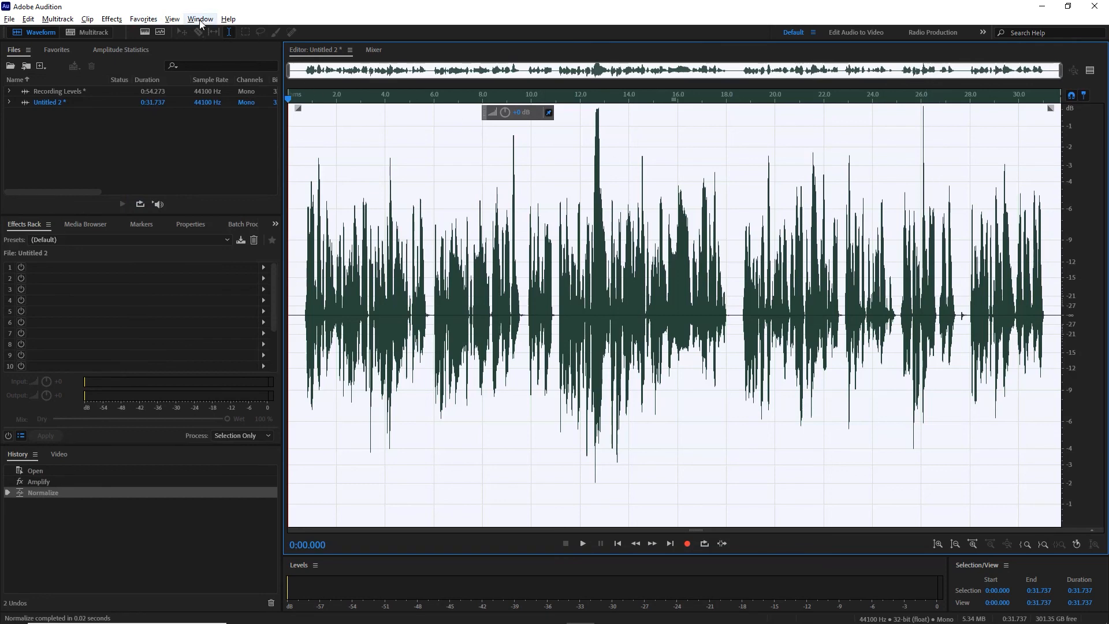
Reopen the Recording Levels file and examine the clipped passage around 0:50 up close, with the playhead just before it at about 0:49.6.
double_click(58, 92)
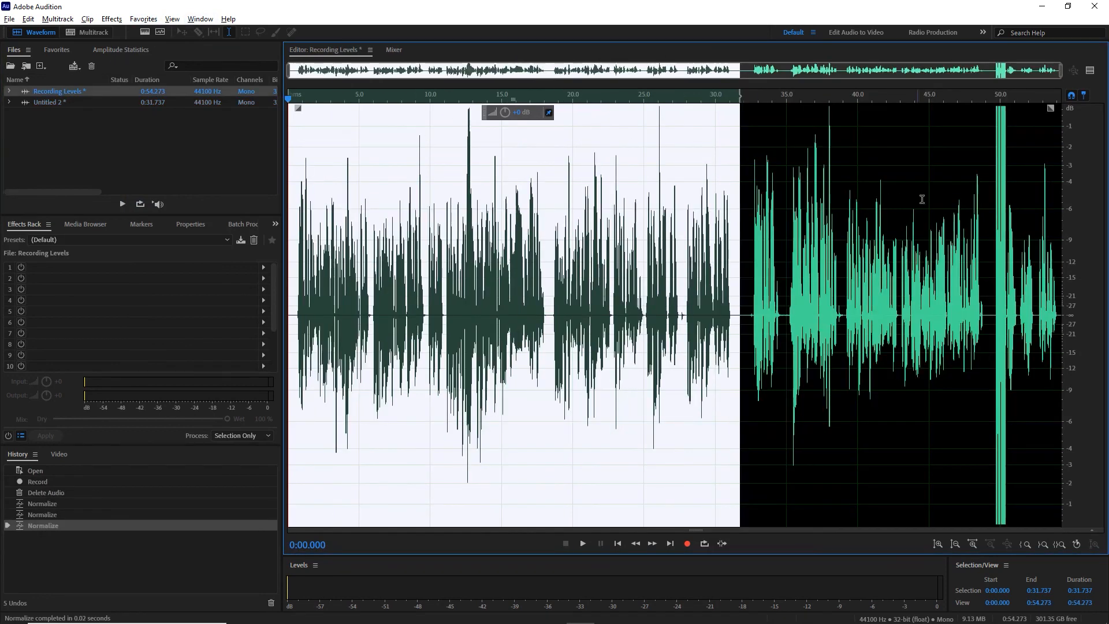
left_click(989, 201)
scroll(989, 201, "up", 4)
scroll(990, 204, "up", 1)
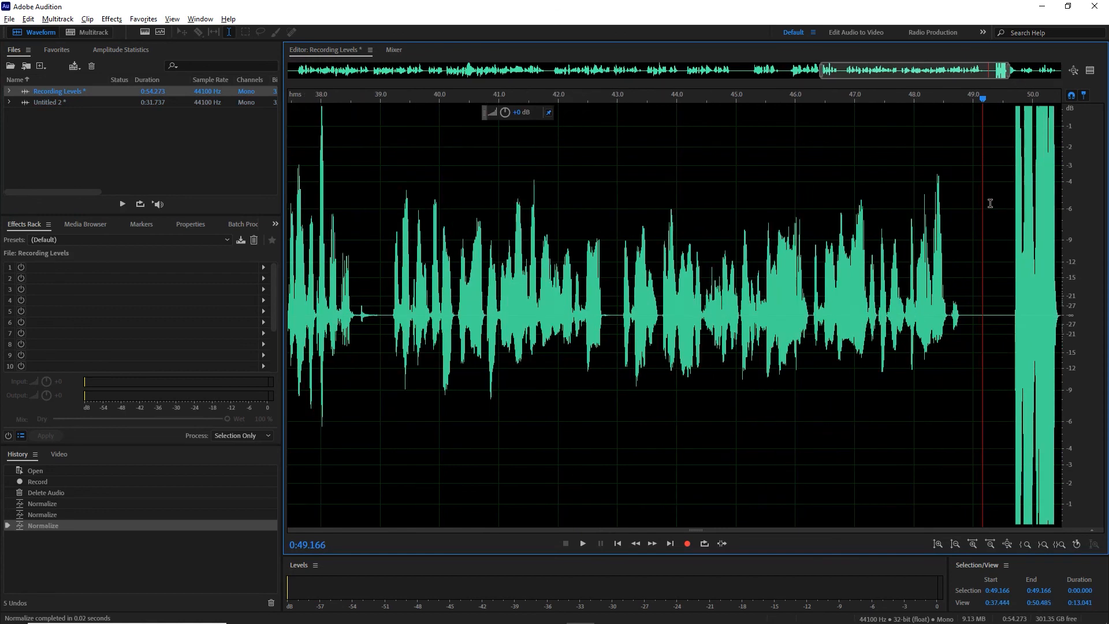
mouse_move(985, 99)
left_mouse_down()
mouse_move(1011, 108)
mouse_move(1014, 75)
mouse_move(1025, 76)
left_mouse_up()
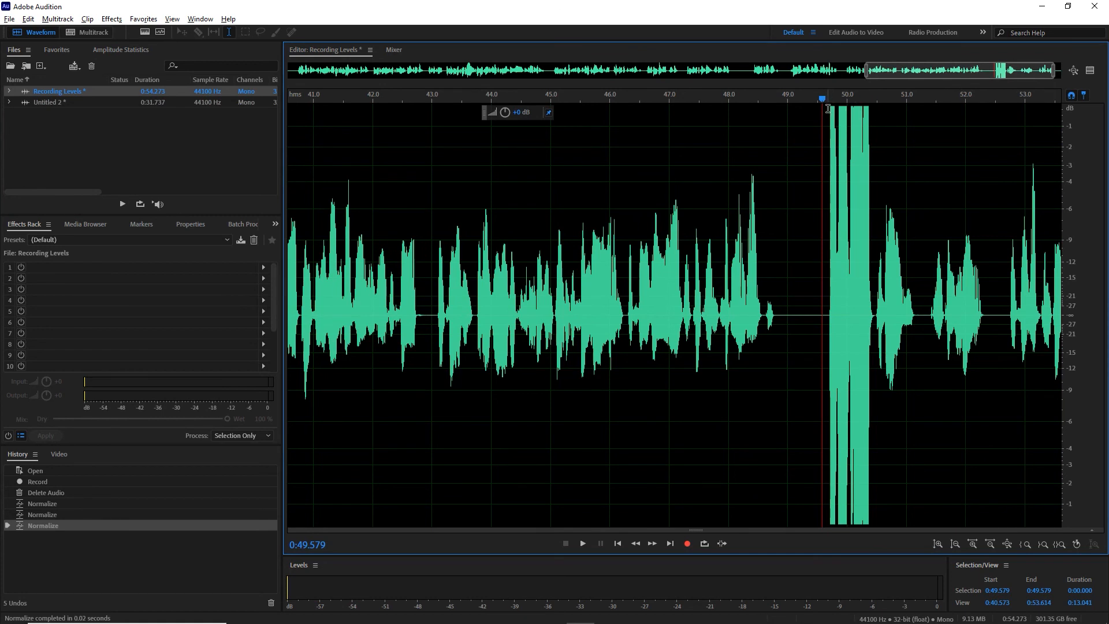